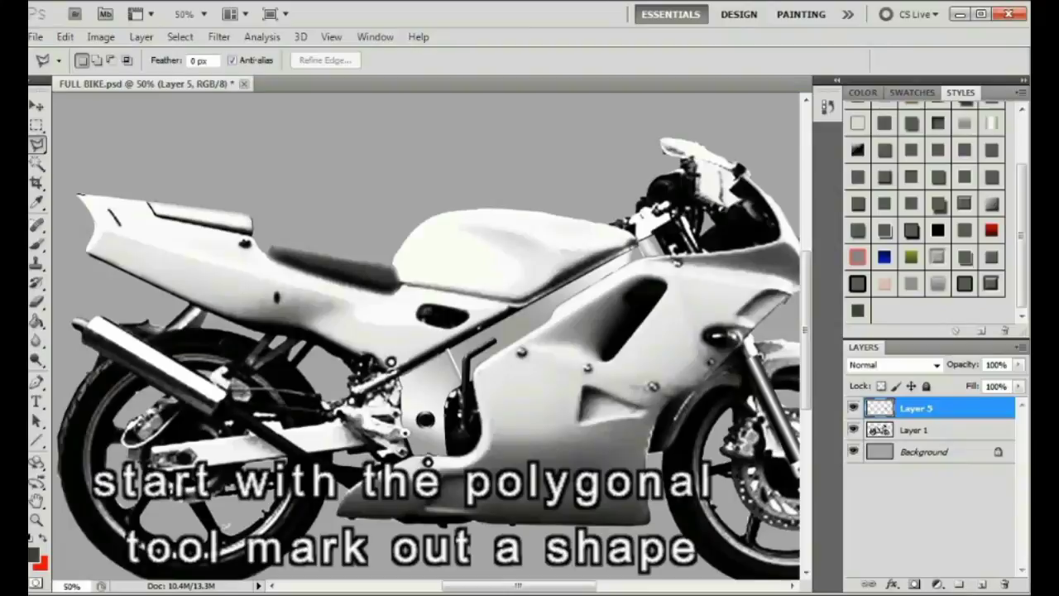
Outline a carbon-fiber panel shape along the lower edge of the tail fairing with the Polygonal Lasso
click(81, 196)
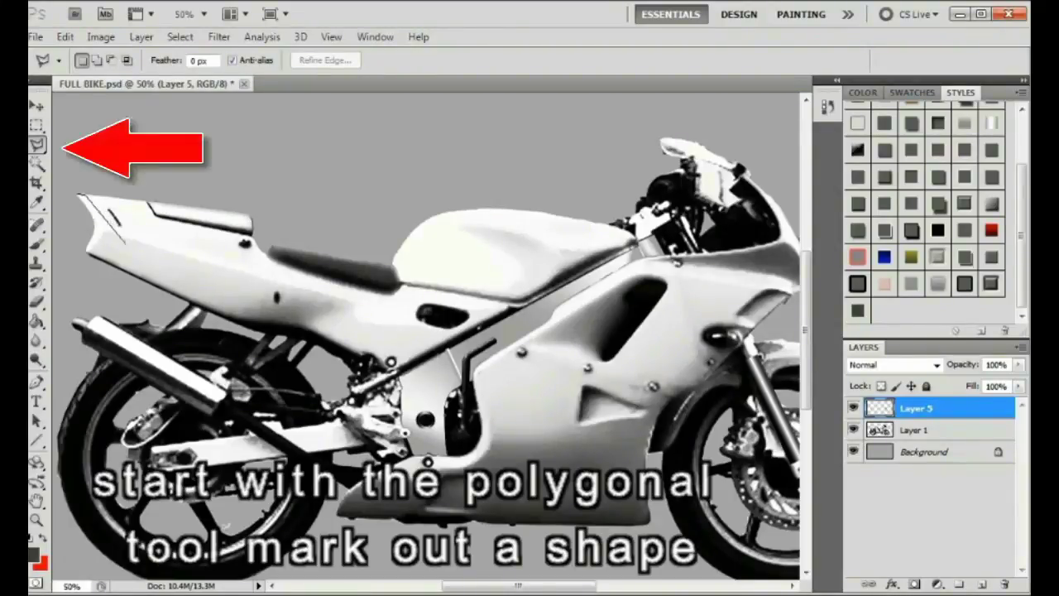
click(128, 253)
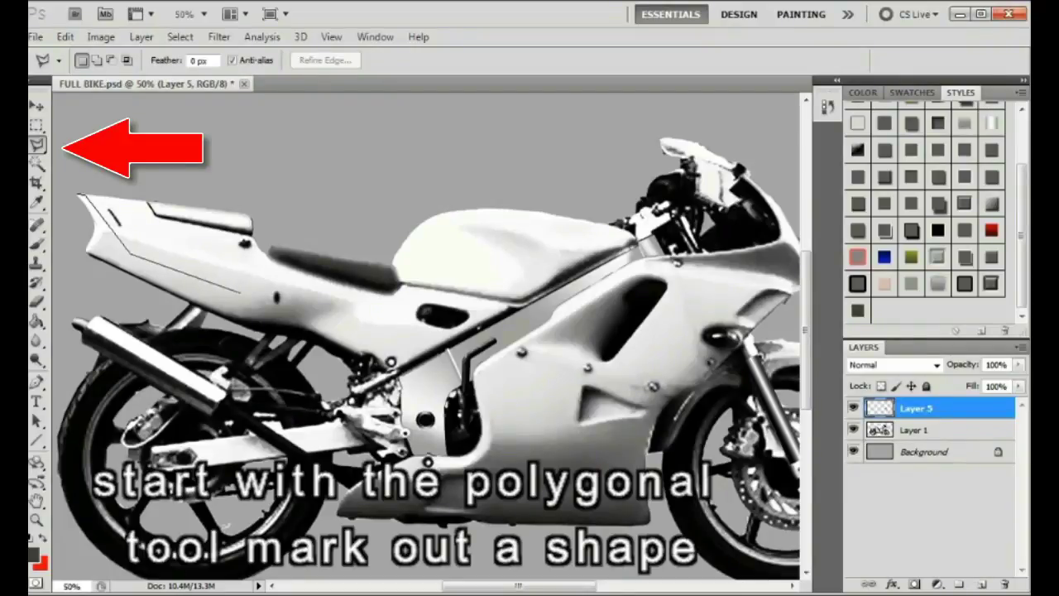
click(240, 295)
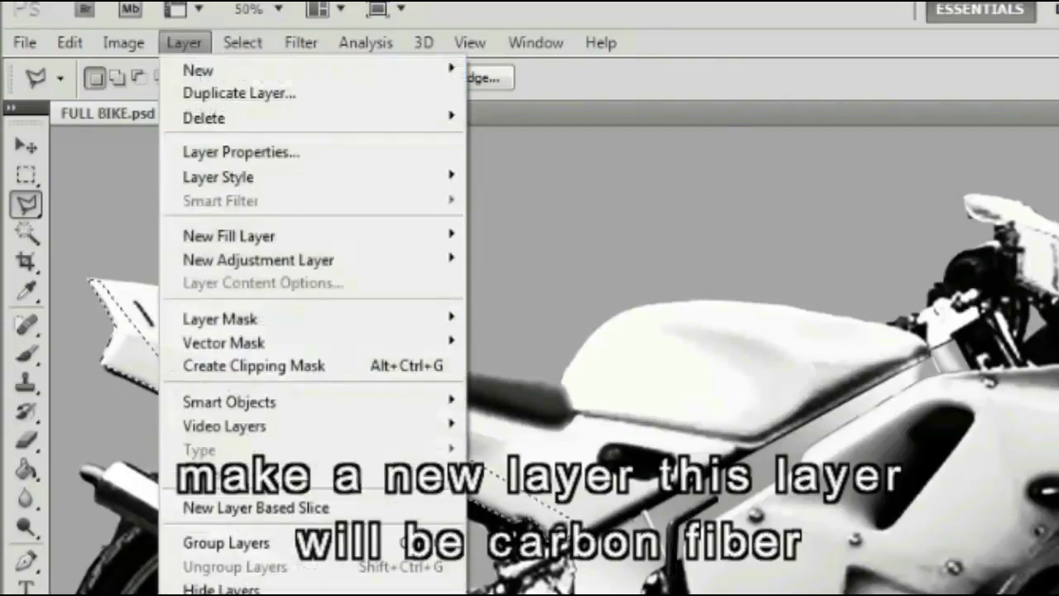
Create a new Normal-mode layer at 100% opacity for the tail selection and switch to the Paint Bucket tool
mouse_move(199, 70)
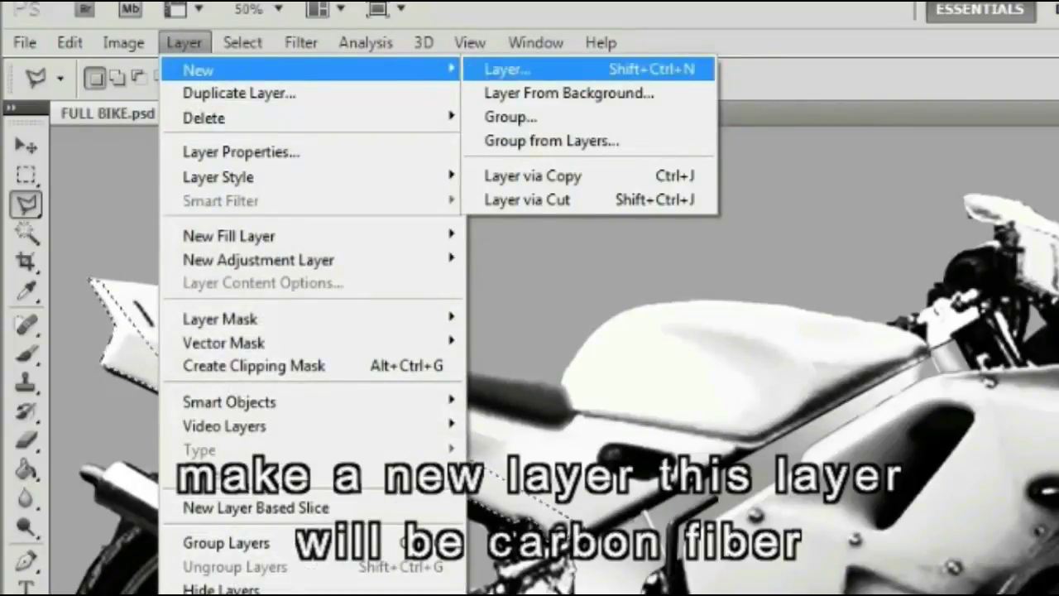
click(506, 69)
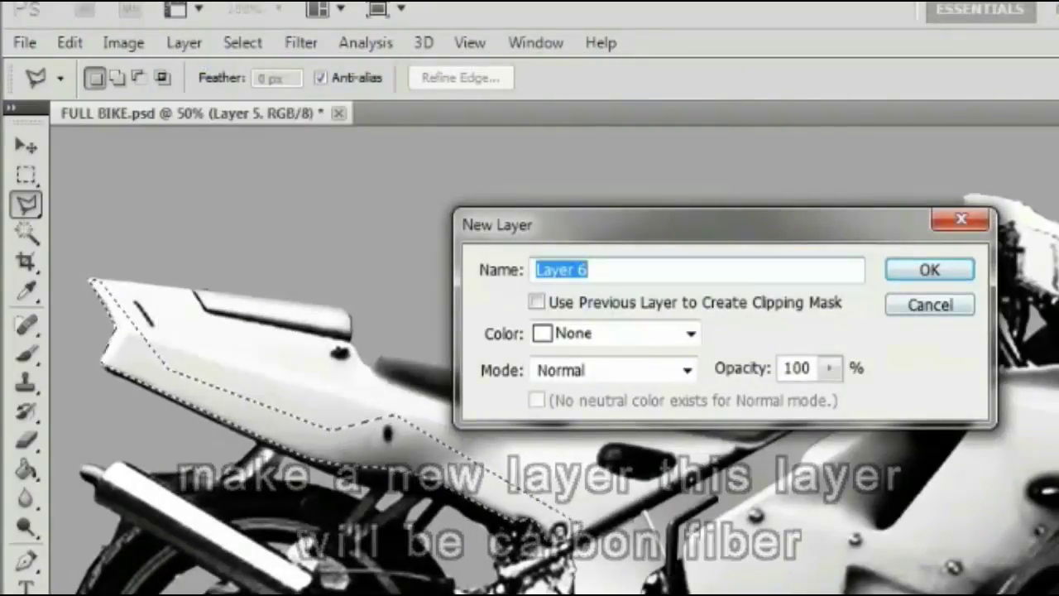
key(Return)
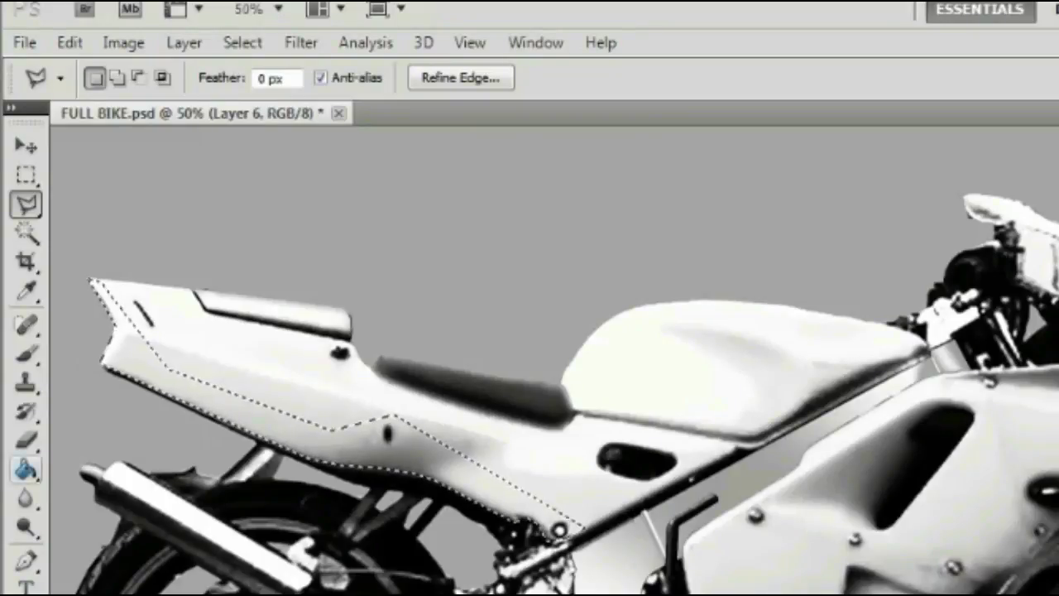
click(26, 470)
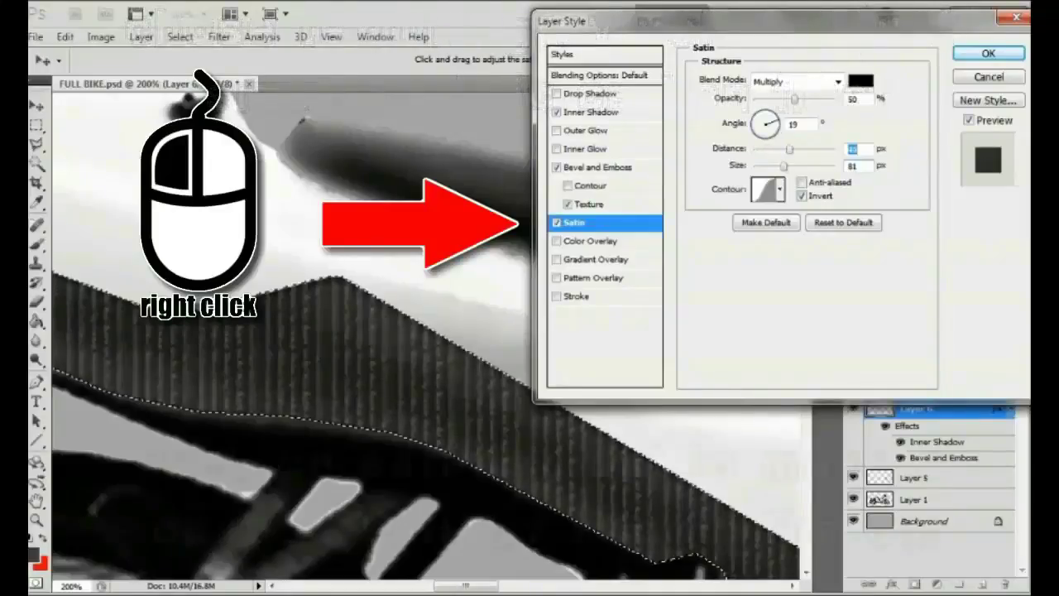
Adjust the tail panel's Satin effect to about 58% opacity and 40 px distance
mouse_move(795, 99)
mouse_down()
mouse_move(812, 99)
mouse_move(801, 99)
mouse_up()
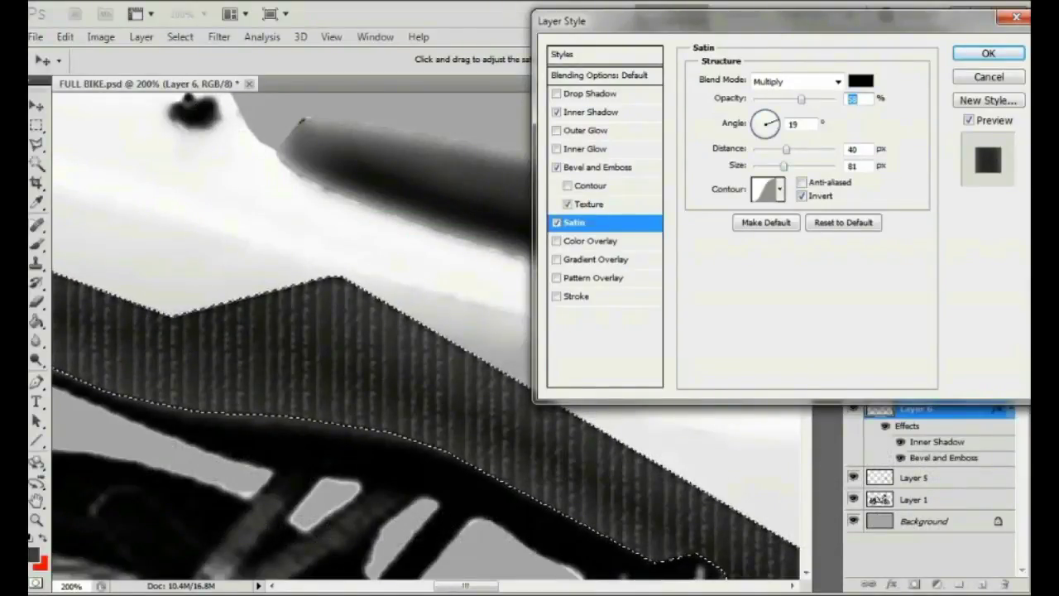
mouse_move(465, 586)
mouse_down()
mouse_move(414, 586)
mouse_move(480, 585)
mouse_up()
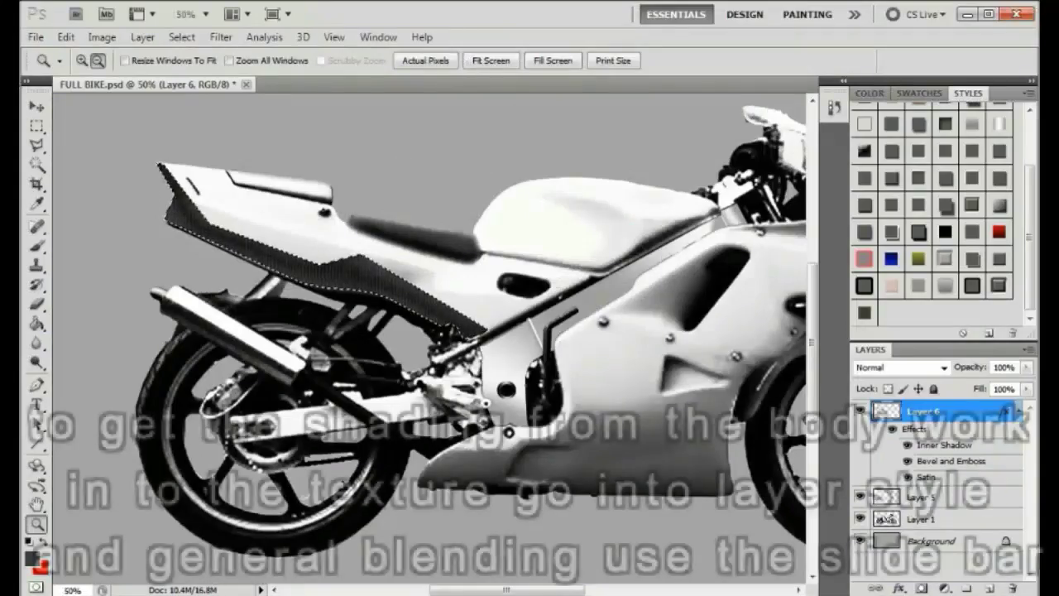
Set Layer 6's general blending opacity to 78% and save a new style including layer effects and blending options
double_click(964, 411)
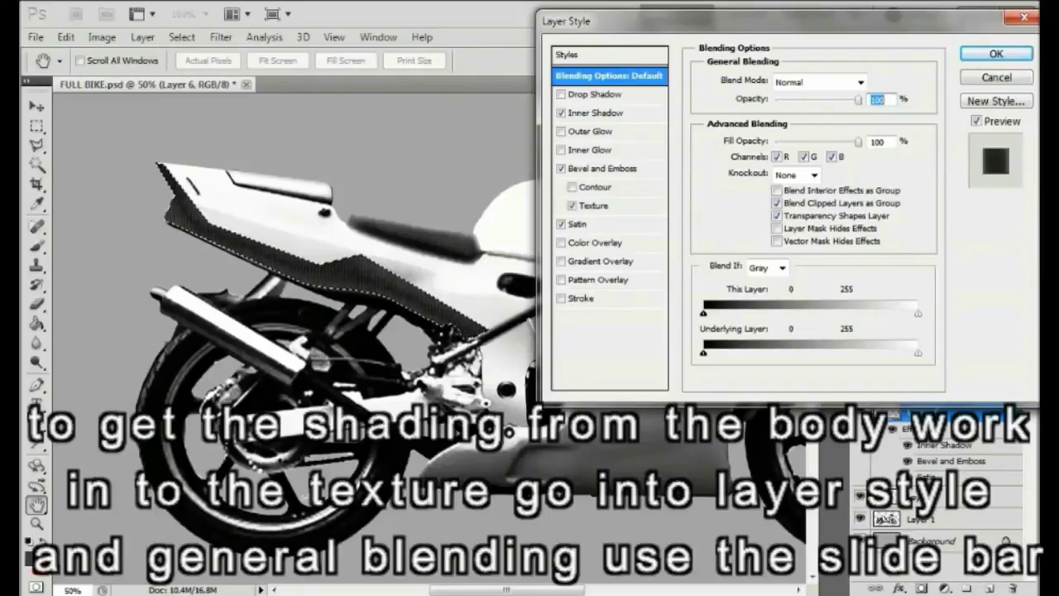
click(996, 100)
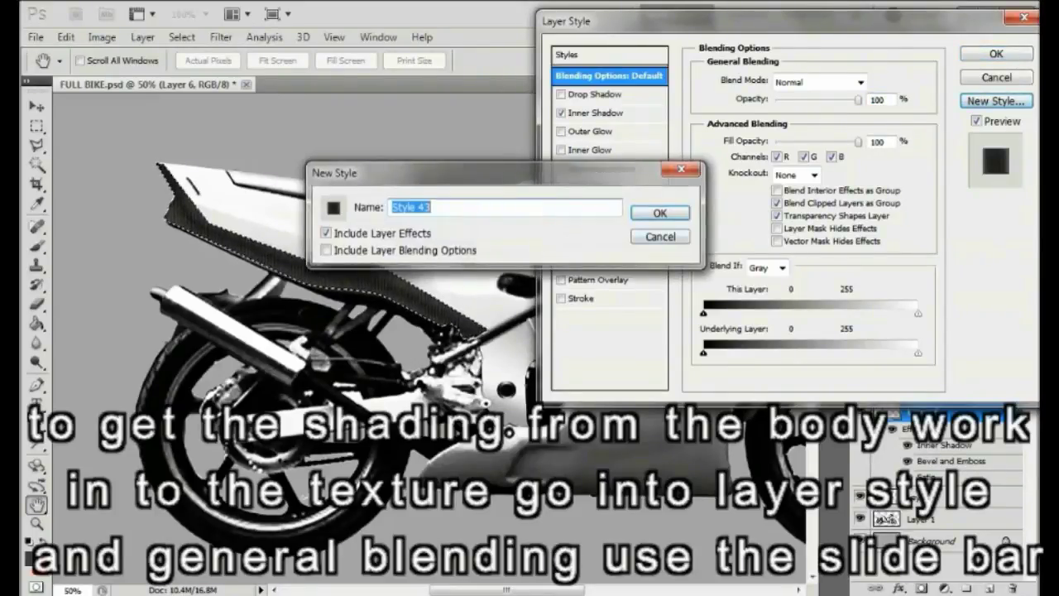
click(660, 236)
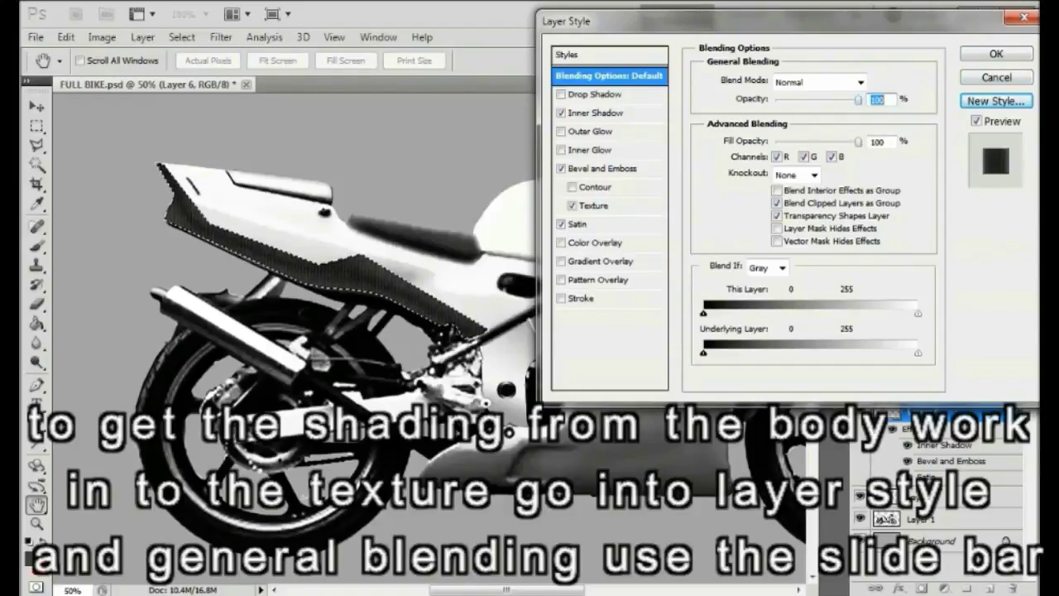
mouse_move(858, 98)
mouse_down()
mouse_move(799, 99)
mouse_move(818, 99)
mouse_up()
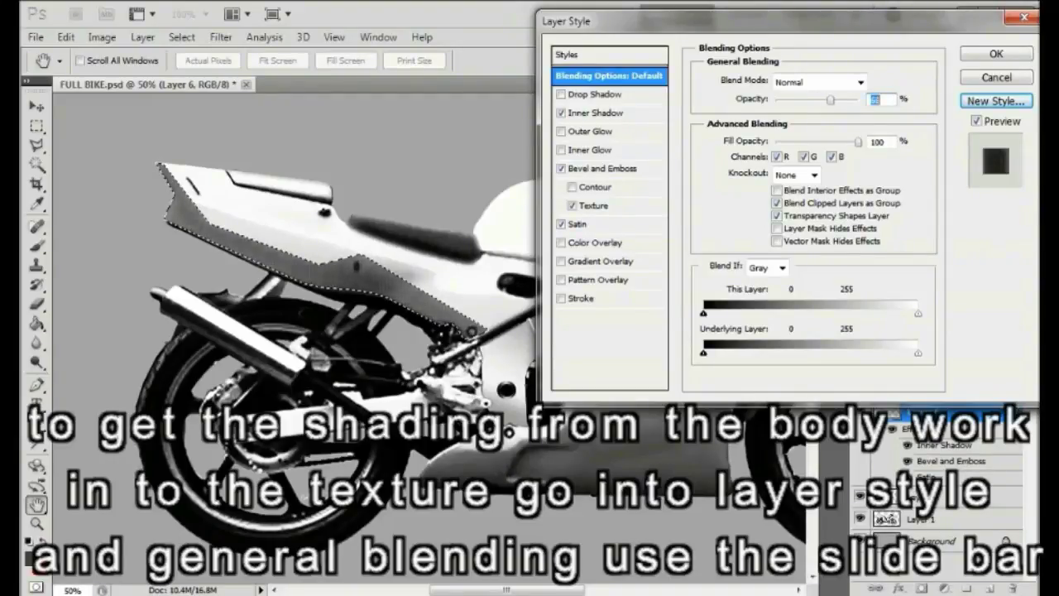
drag(830, 100, 841, 99)
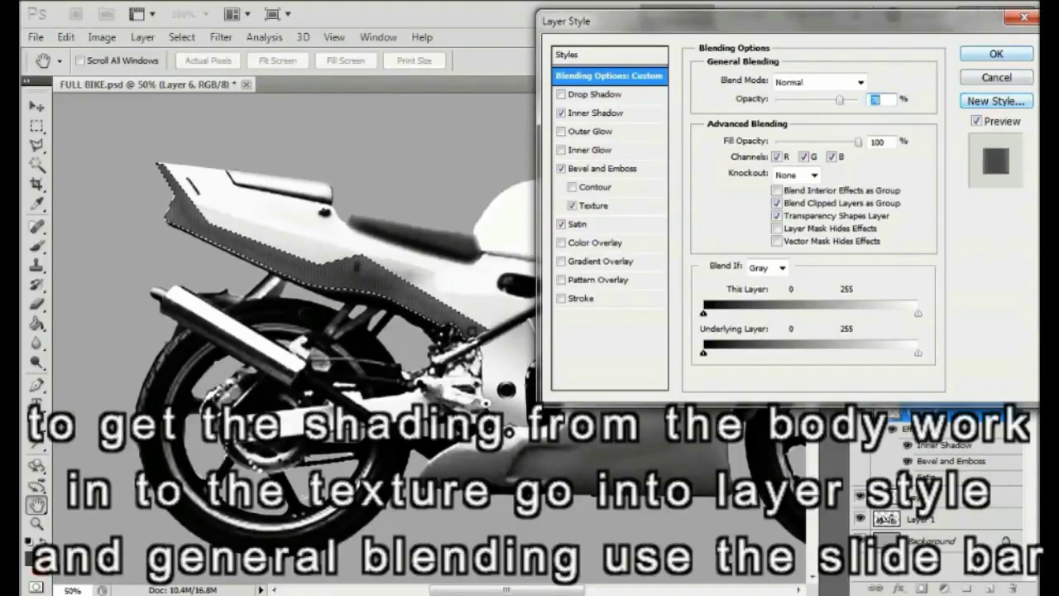
click(996, 101)
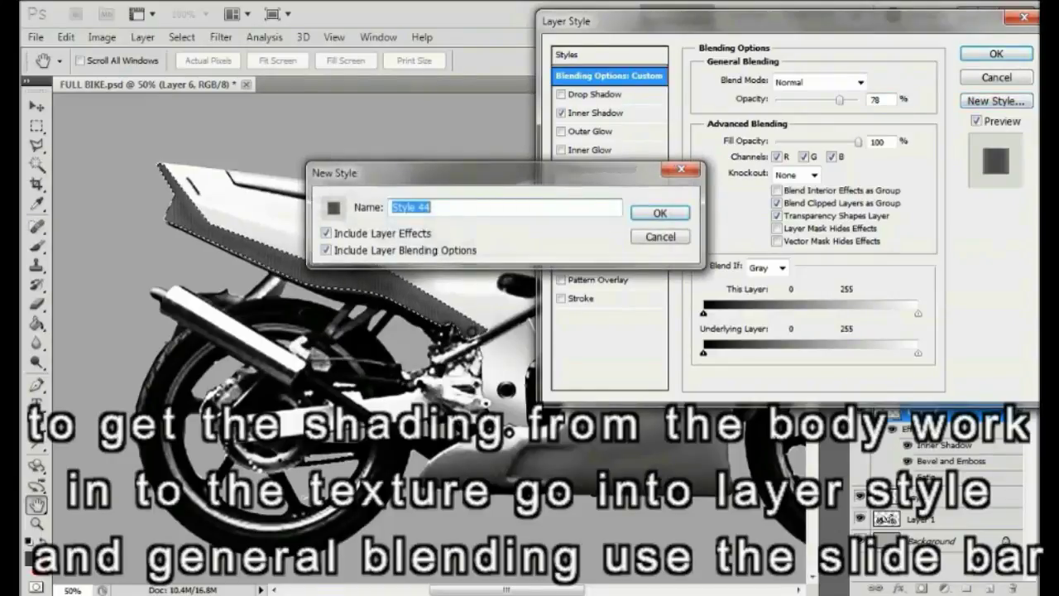
click(661, 213)
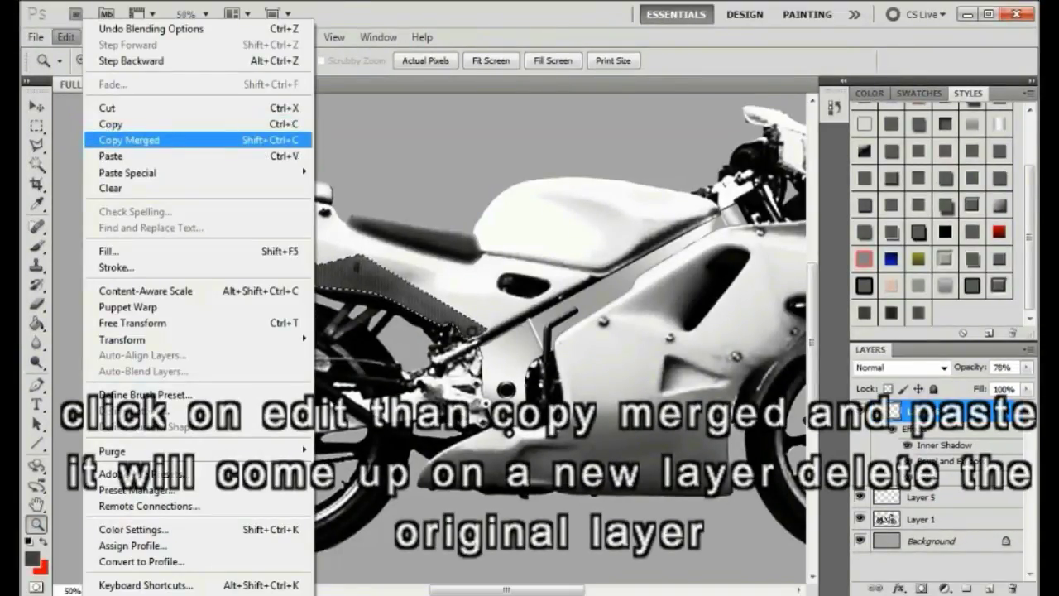
Copy the selected tail panel merged from all visible layers and paste it onto a new layer
click(128, 139)
click(66, 37)
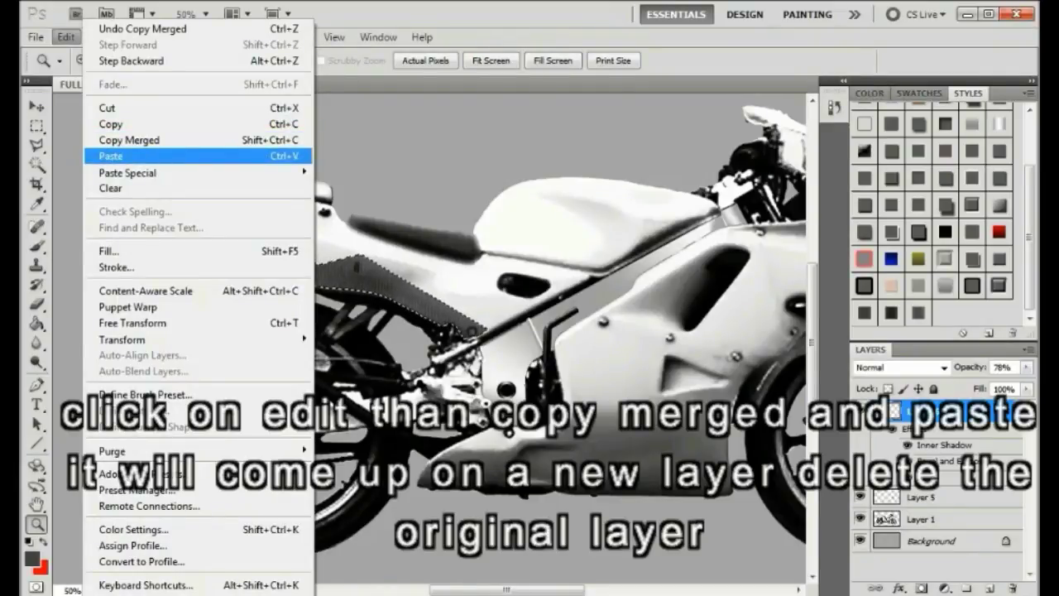
click(111, 155)
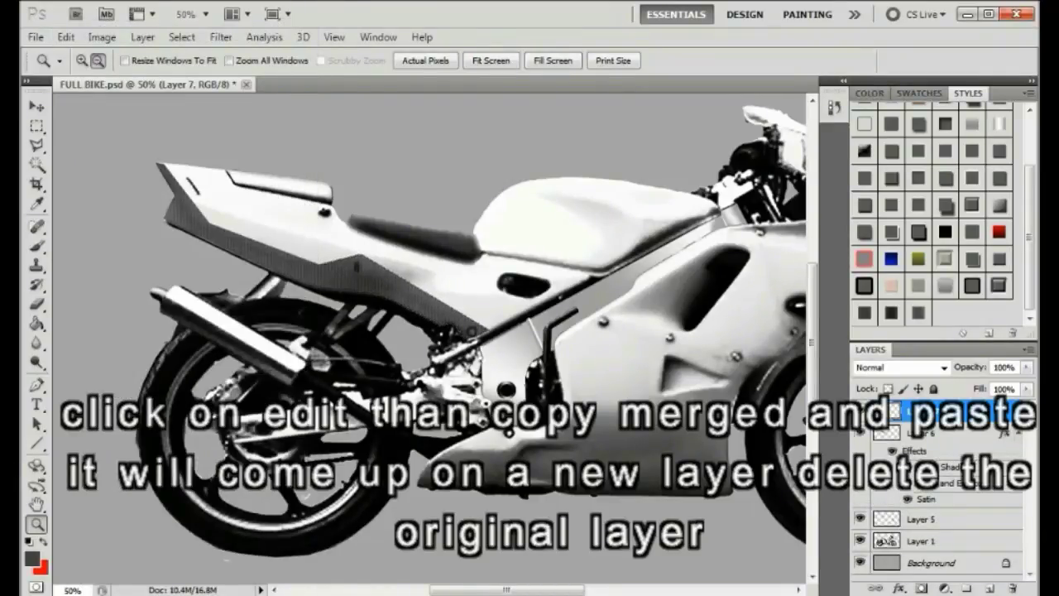
Delete the original carbon-fiber layer, Layer 6
right_click(869, 434)
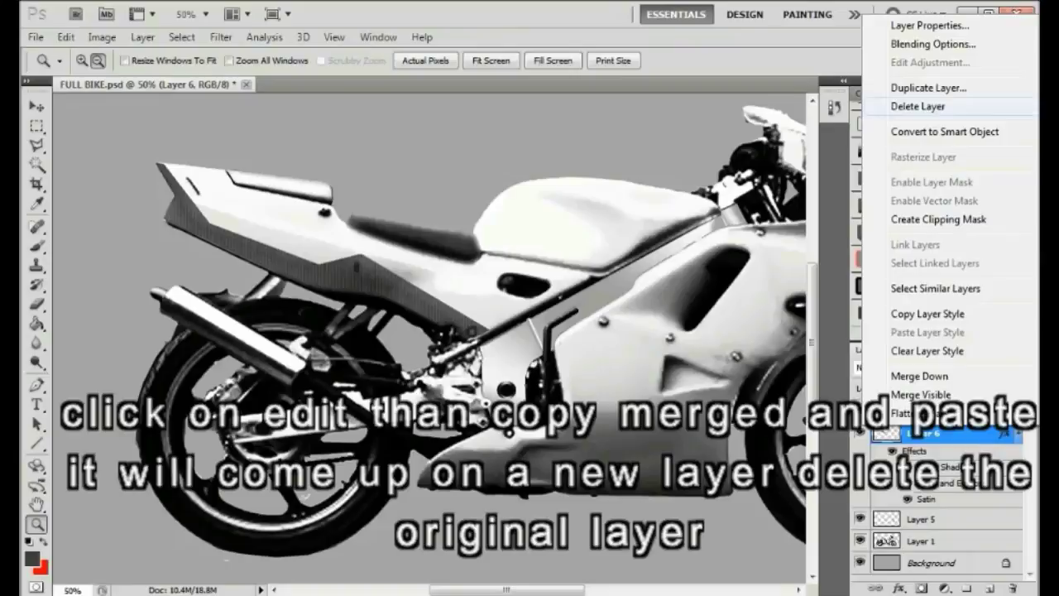
click(917, 106)
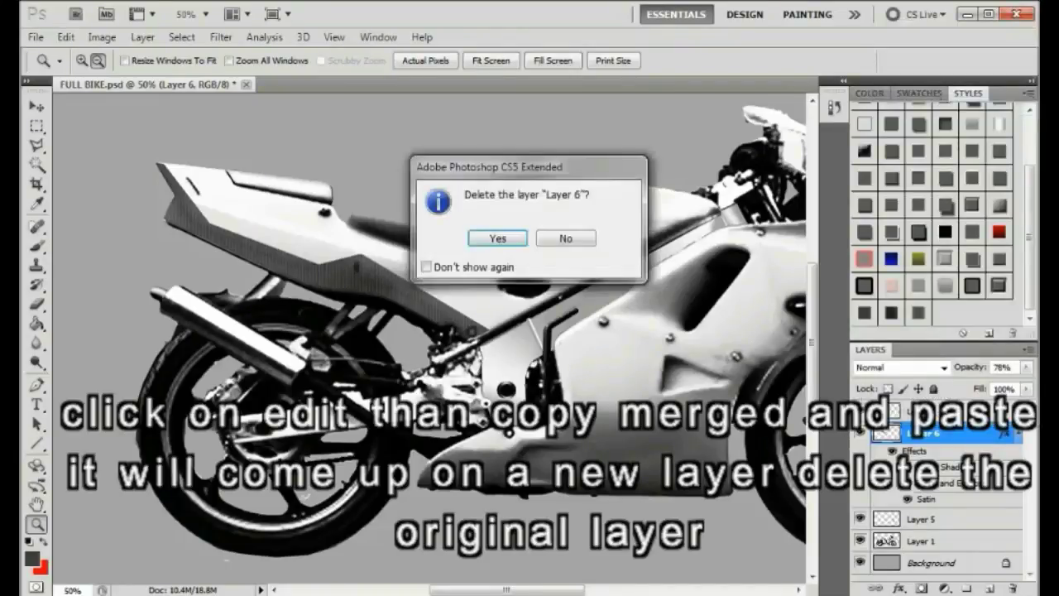
key(Return)
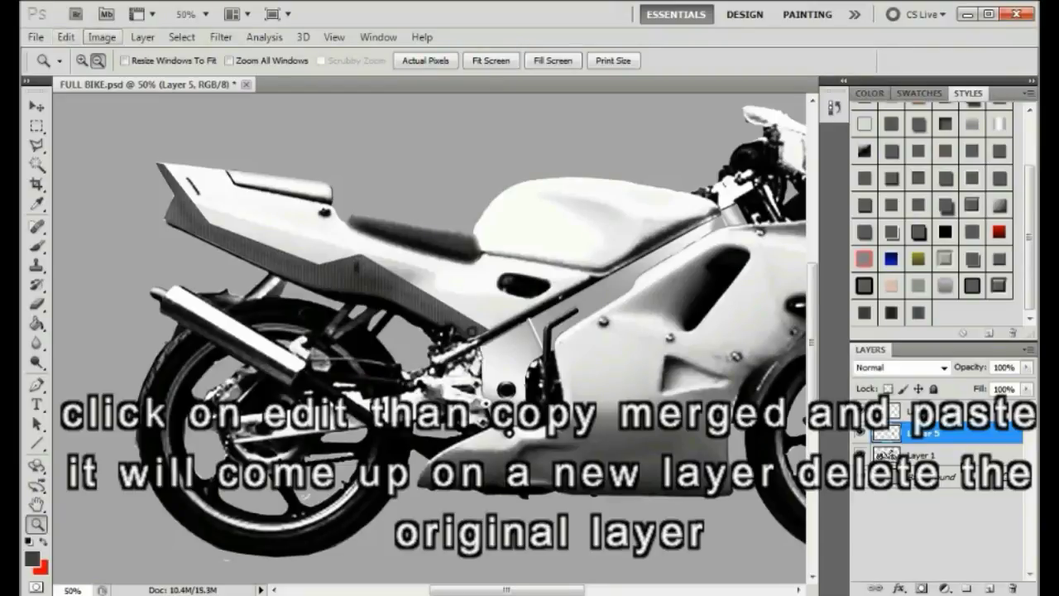
click(102, 36)
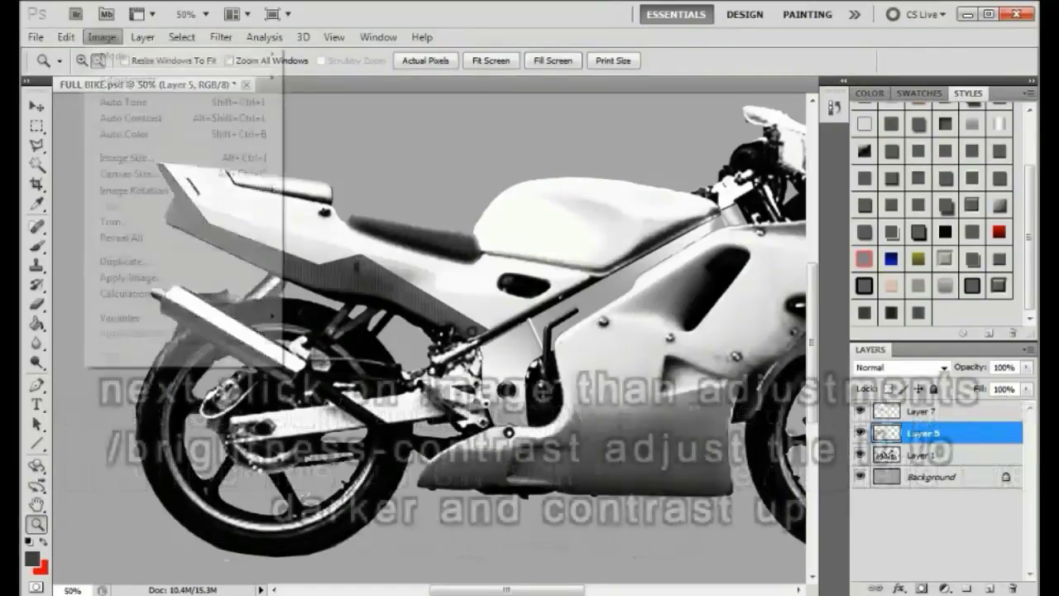
mouse_move(128, 79)
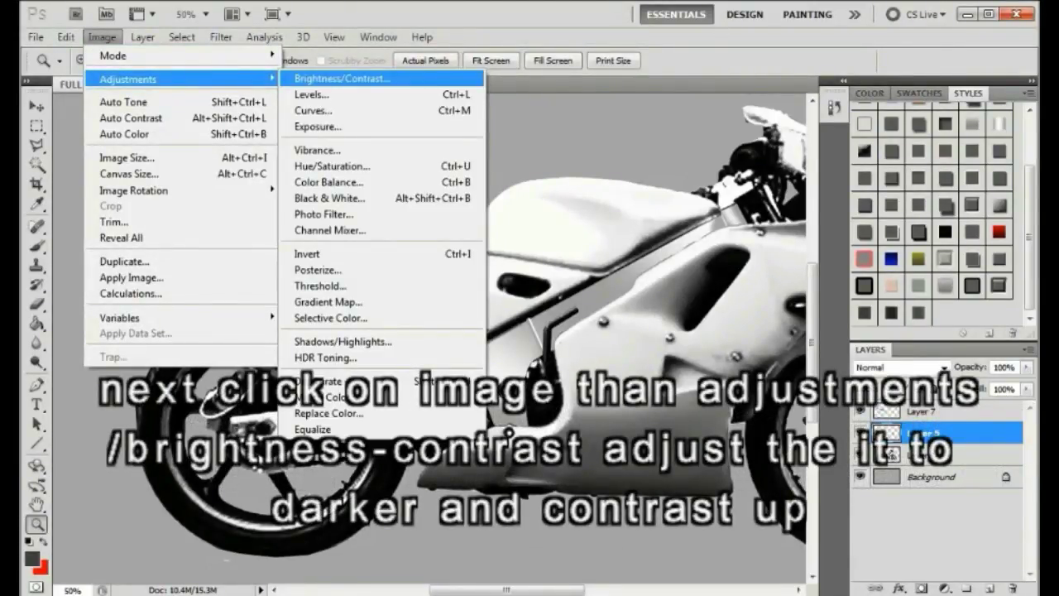
click(342, 77)
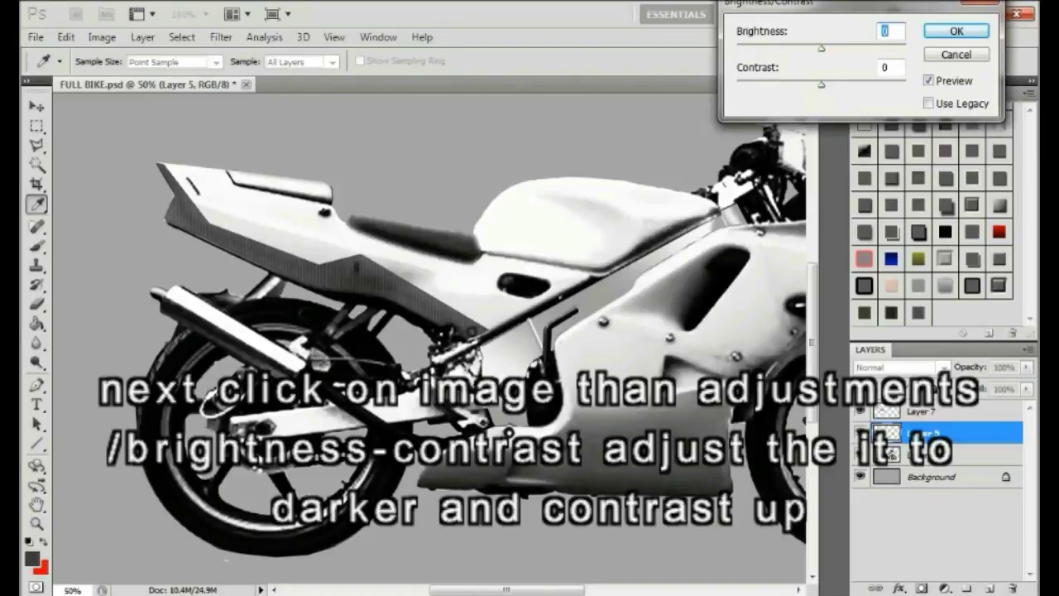
drag(821, 49, 801, 49)
key(shift+Up)
key(shift+Up)
key(shift+Up)
key(shift+Up)
key(shift+Up)
click(956, 55)
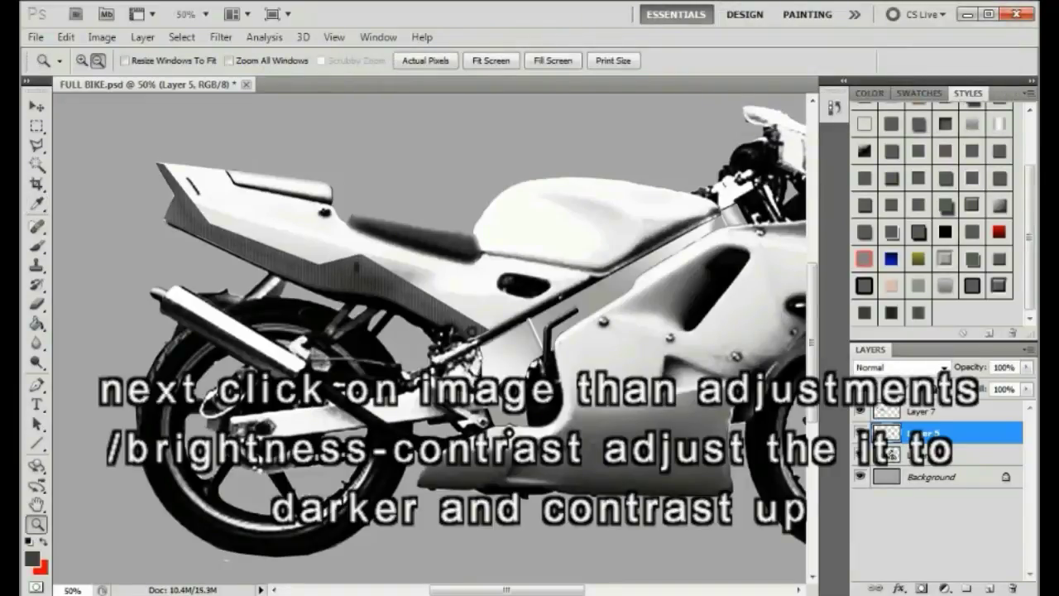
Darken the pasted panel on Layer 7 with a Brightness of -54 and raise its Contrast
click(924, 411)
click(102, 37)
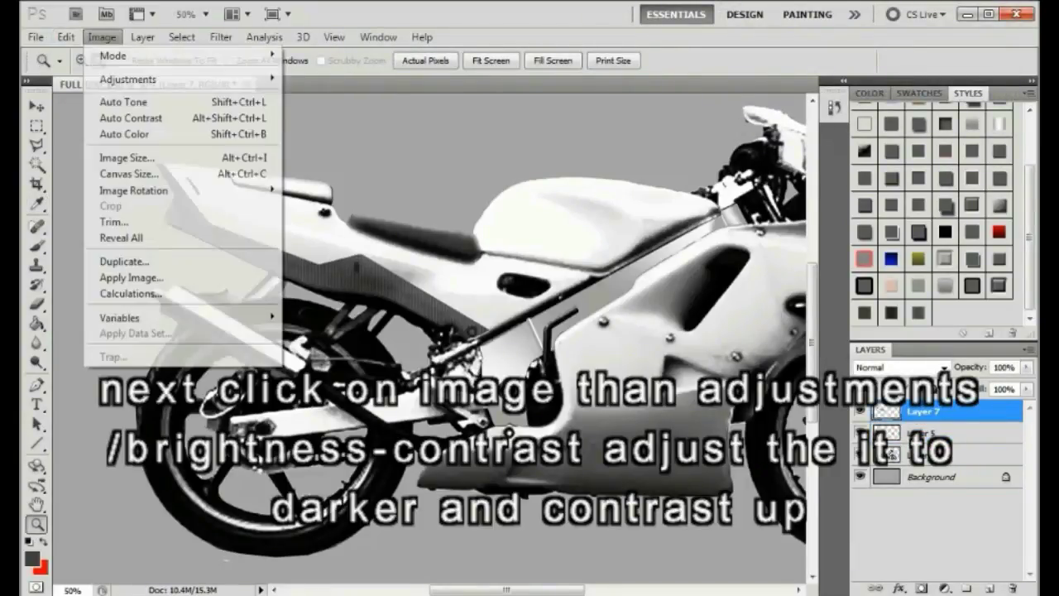
mouse_move(129, 79)
click(341, 78)
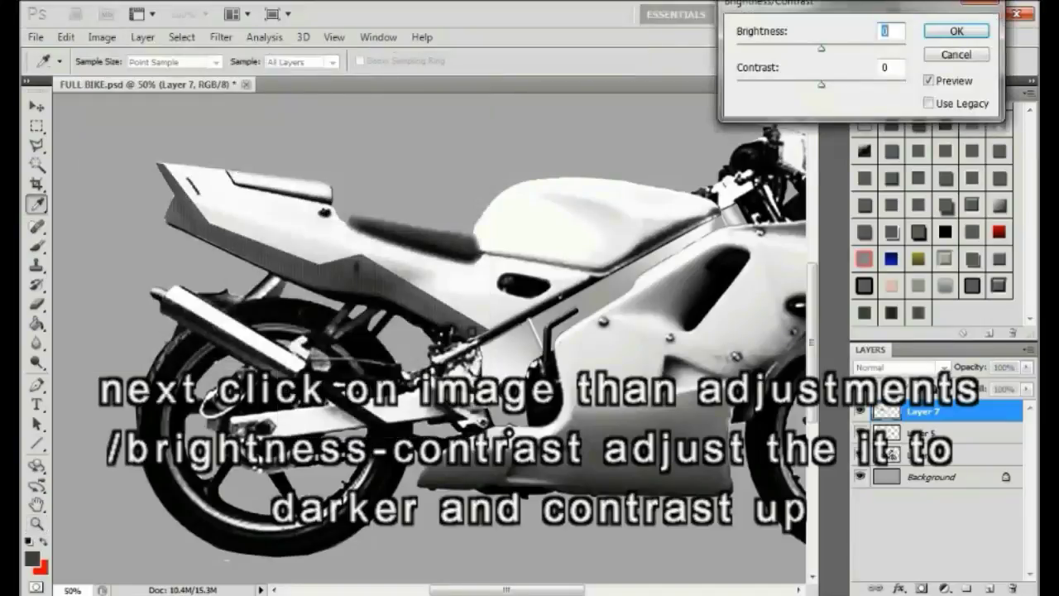
drag(822, 48, 820, 49)
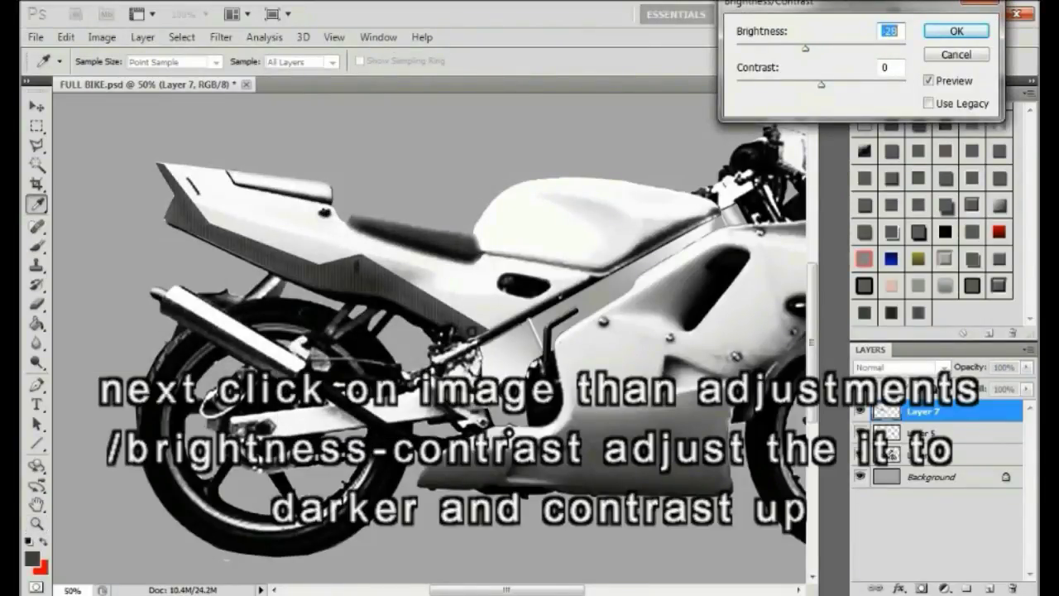
drag(805, 49, 791, 49)
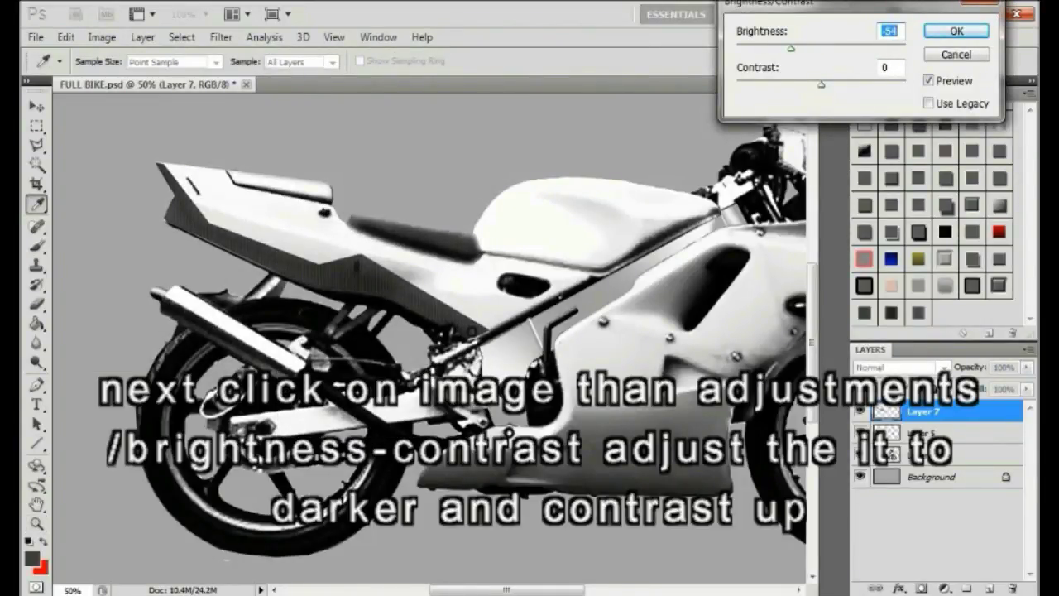
mouse_move(821, 84)
mouse_down()
mouse_move(844, 84)
mouse_move(829, 84)
mouse_up()
key(Tab)
key(Up)
key(Up)
key(Up)
key(Up)
key(Up)
key(Up)
key(Up)
key(Up)
key(Up)
key(Up)
key(Up)
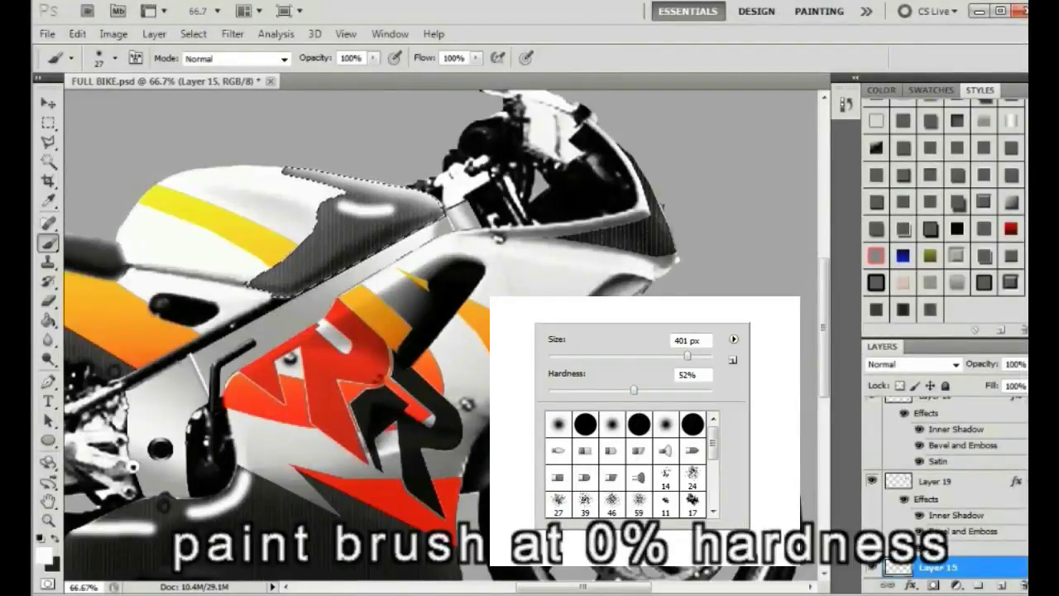
Set the brush hardness to 0% and undo the earlier white highlight and shading on the tank's carbon-fiber panel
drag(634, 390, 550, 390)
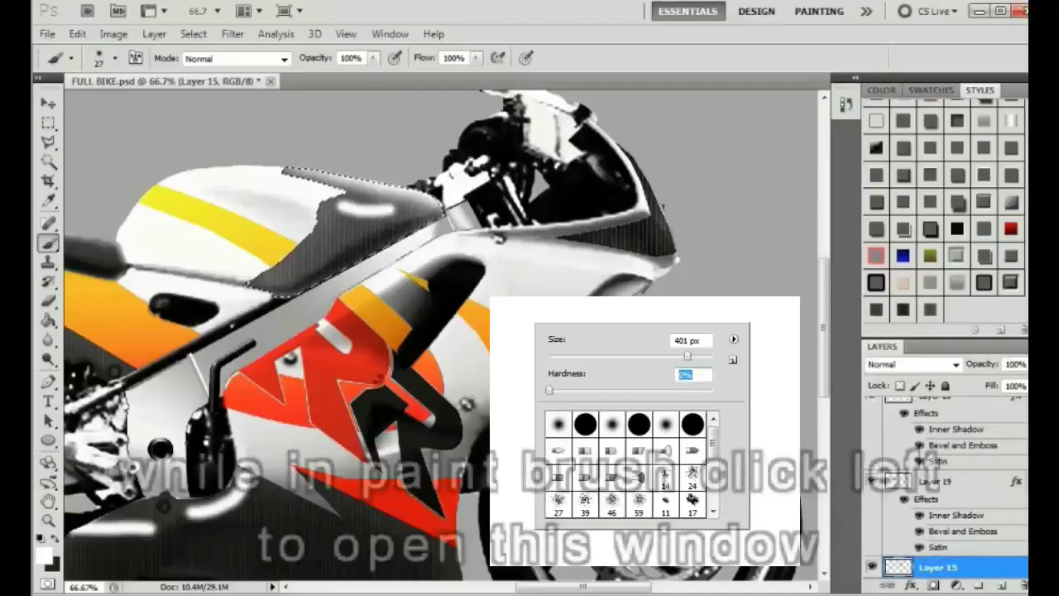
click(77, 34)
click(118, 56)
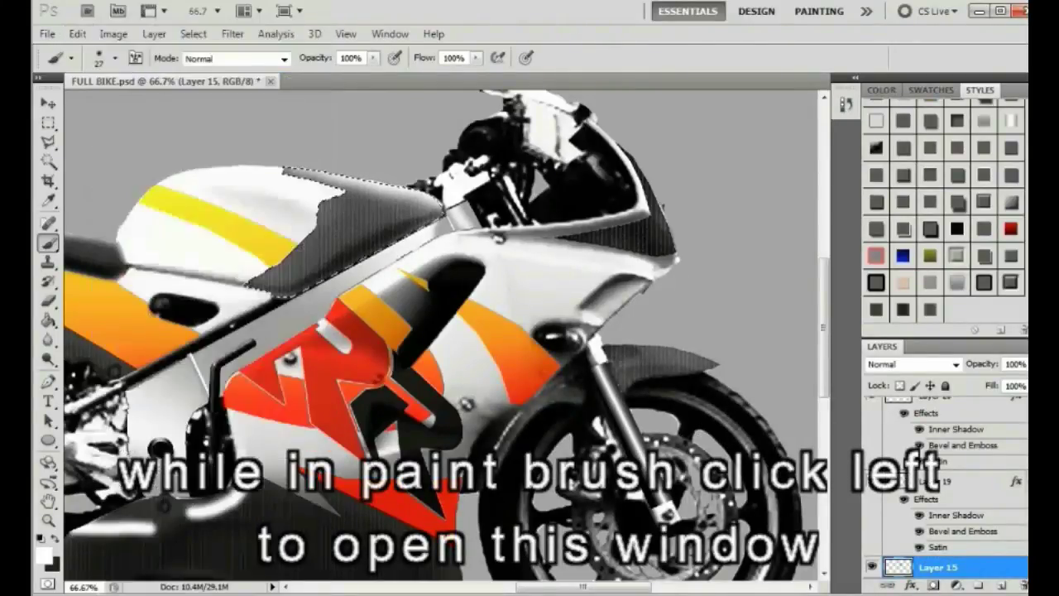
click(77, 34)
click(145, 61)
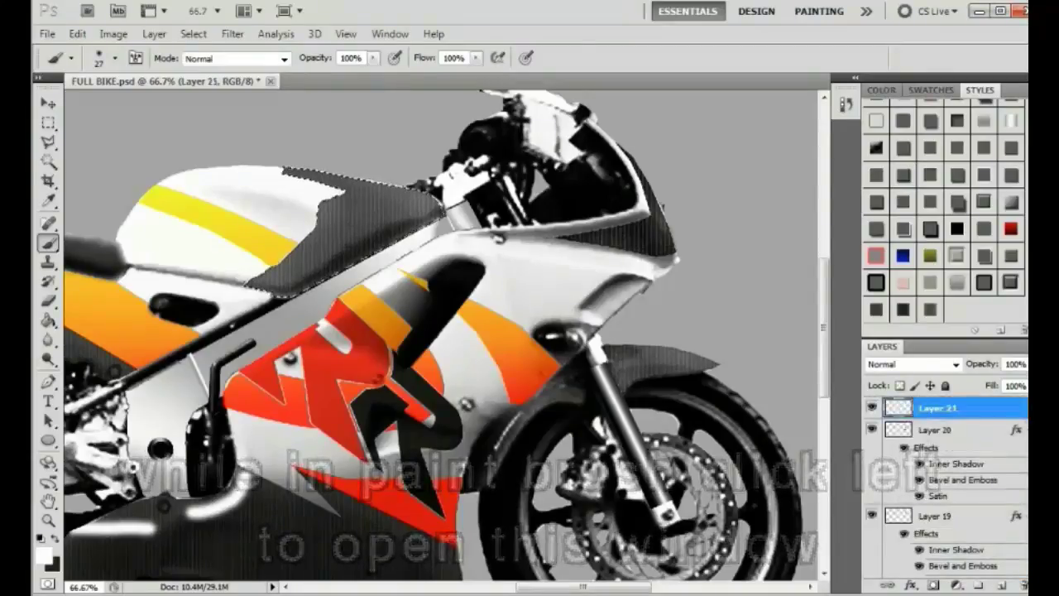
Paint a short white reflection line on the tank's carbon-fiber panel on Layer 21 and set the brush size to 66 px
drag(340, 210, 383, 216)
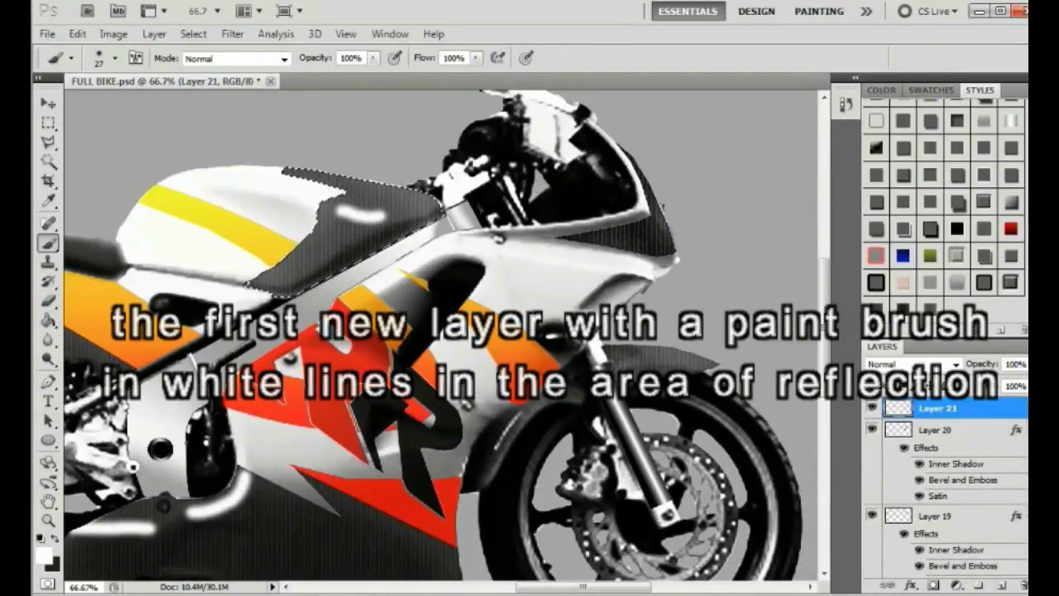
right_click(346, 245)
drag(381, 279, 413, 280)
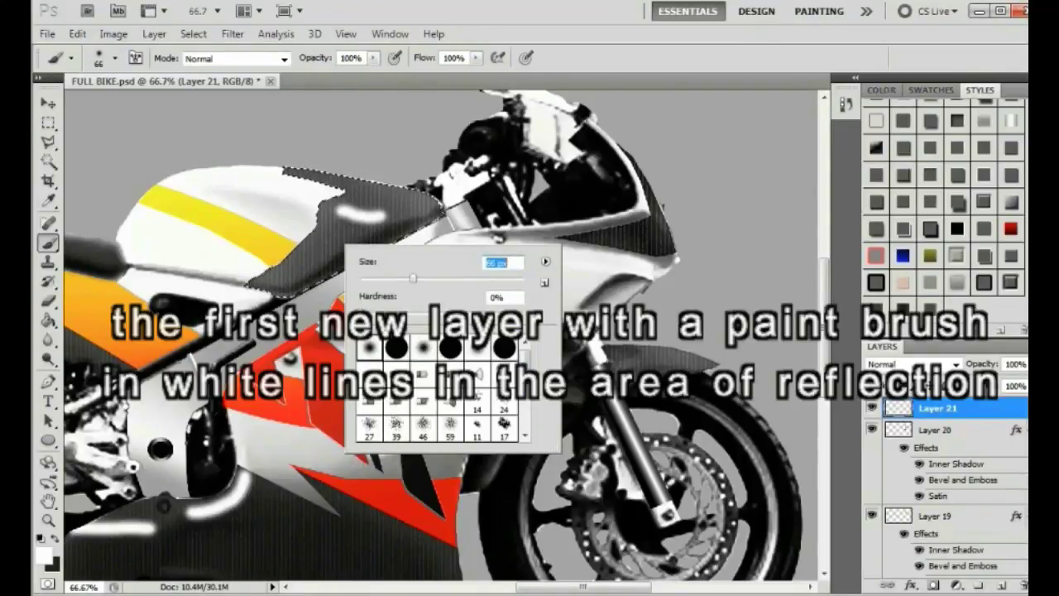
Select the carbon-fiber windshield and front fender panels on Layer 20 by selecting the surrounding empty area and inverting the selection
key(Return)
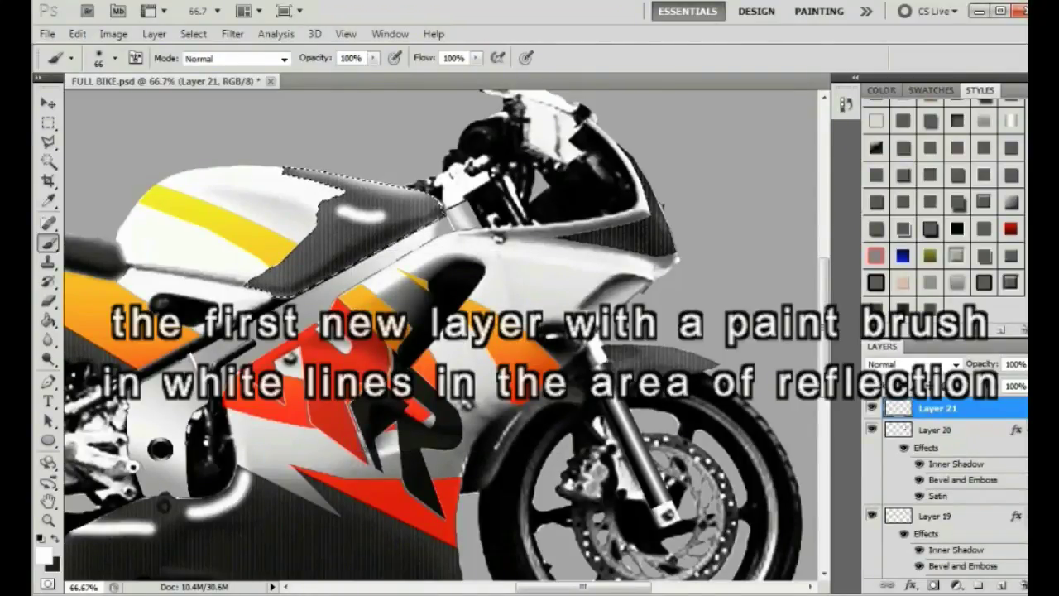
key(v)
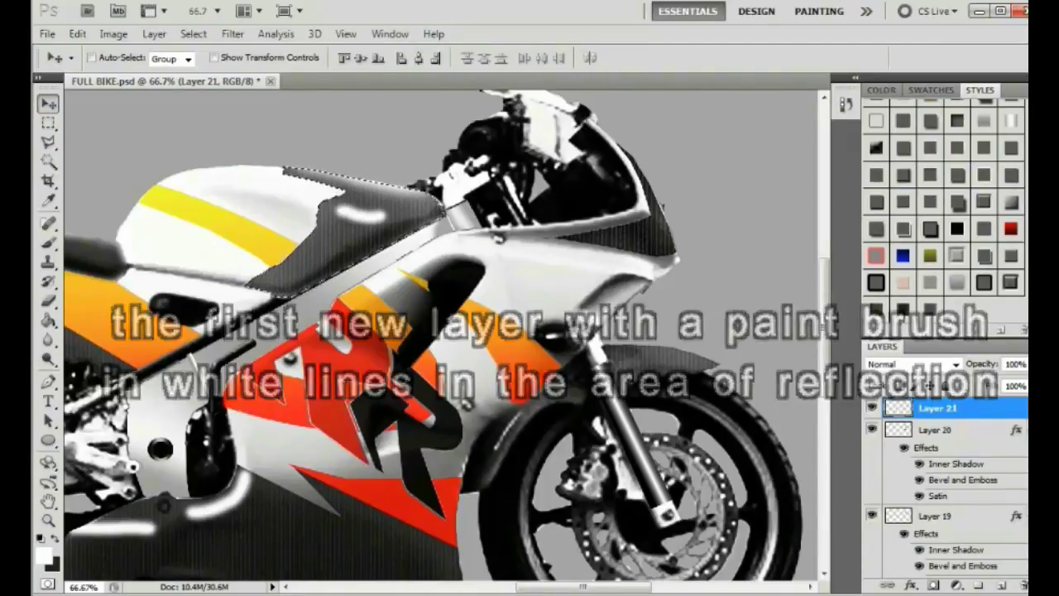
click(937, 431)
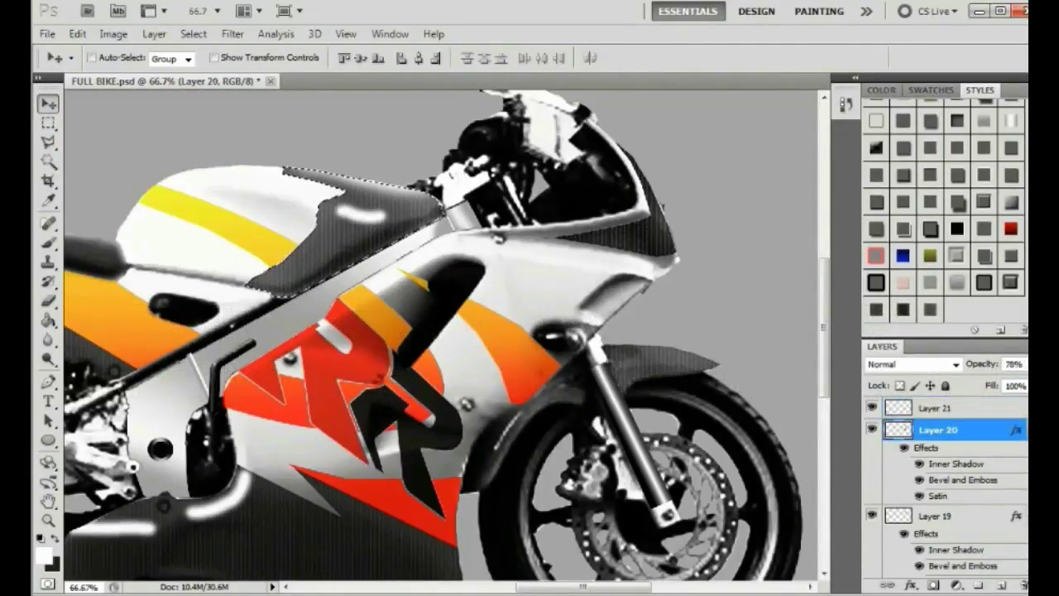
click(49, 162)
click(248, 133)
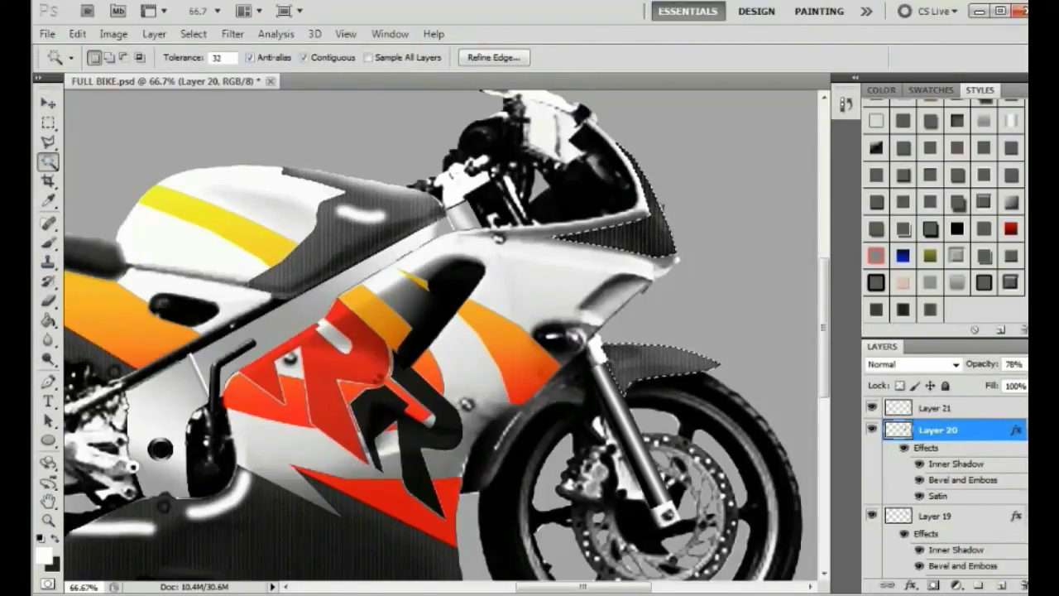
right_click(631, 244)
click(688, 377)
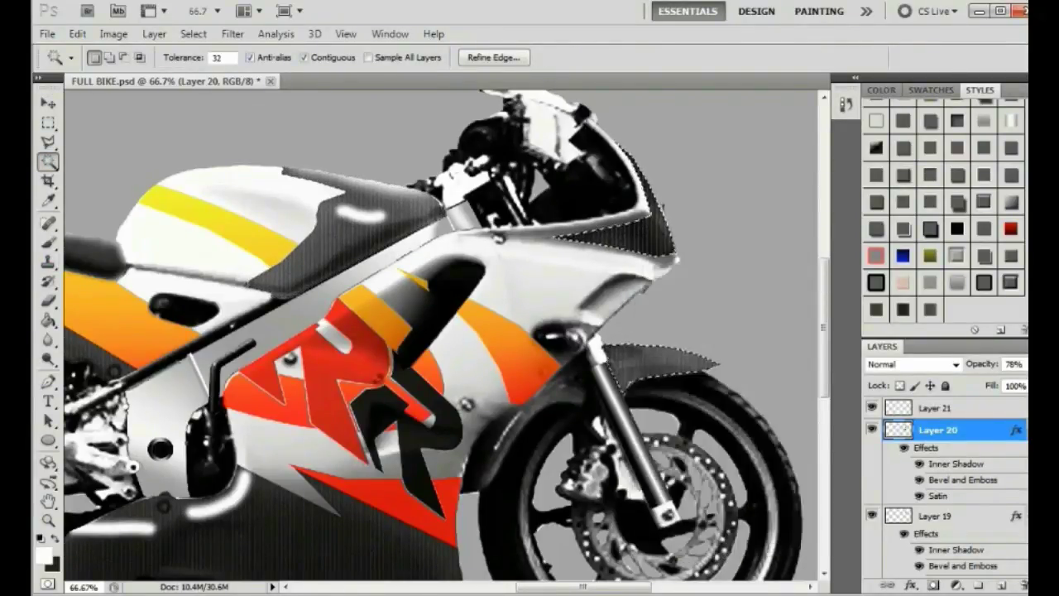
Fade the white reflection lines on Layer 21 by lowering the layer's opacity in its general blending options
click(937, 408)
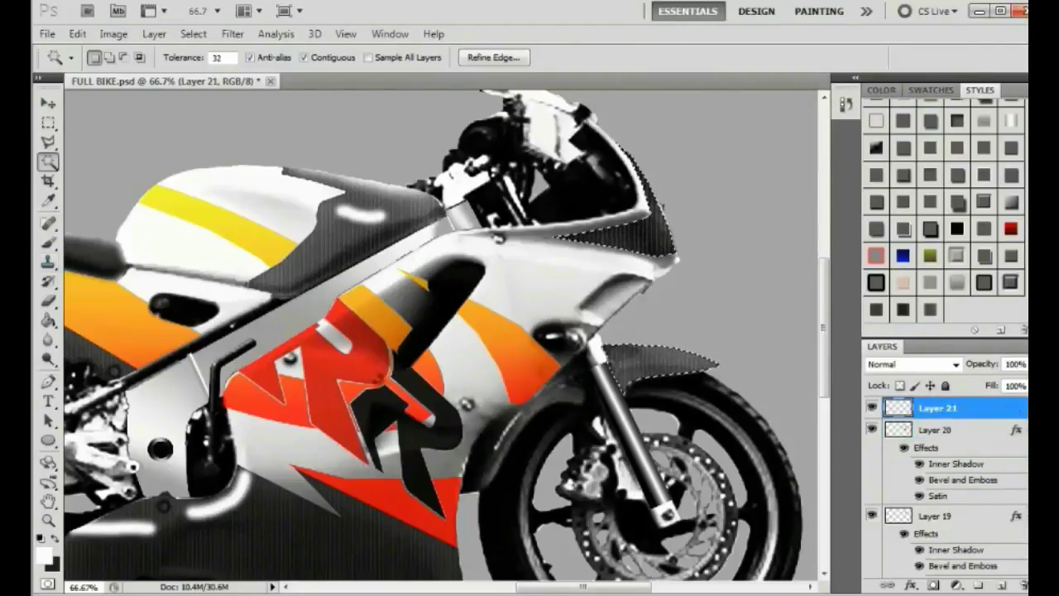
click(49, 244)
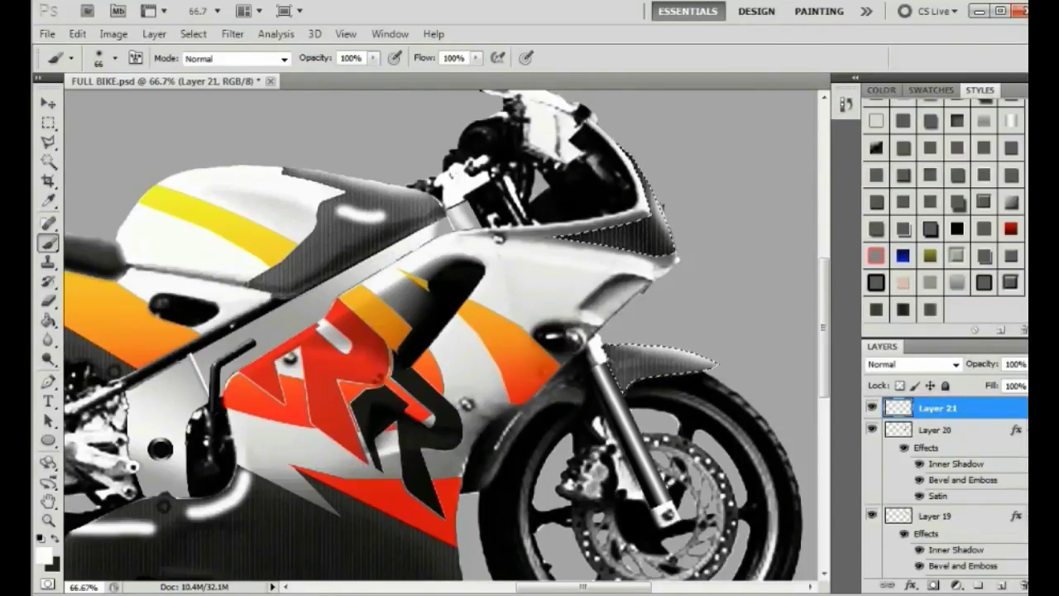
right_click(678, 298)
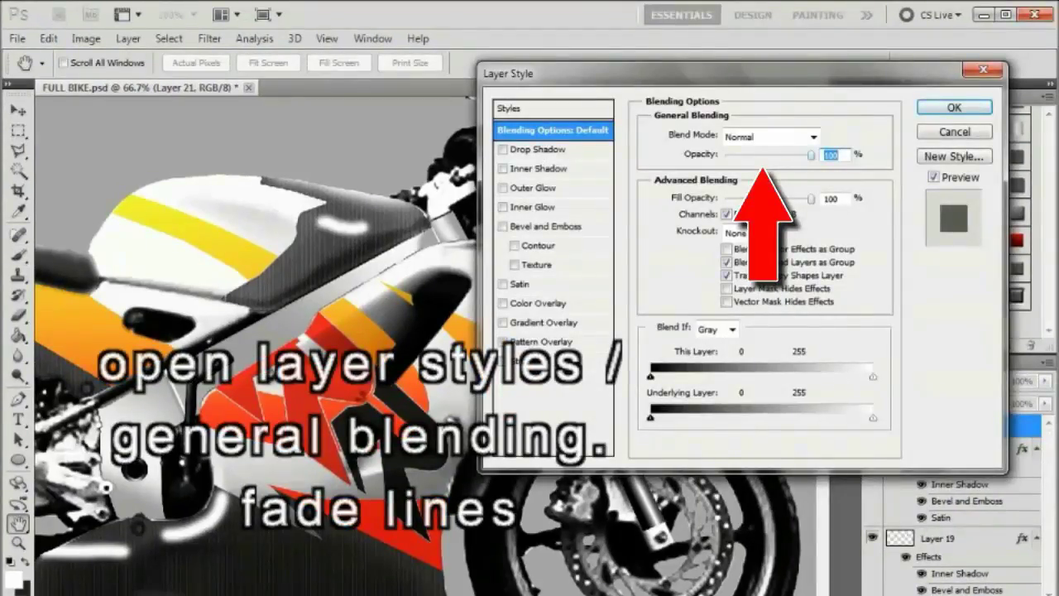
drag(786, 155, 753, 156)
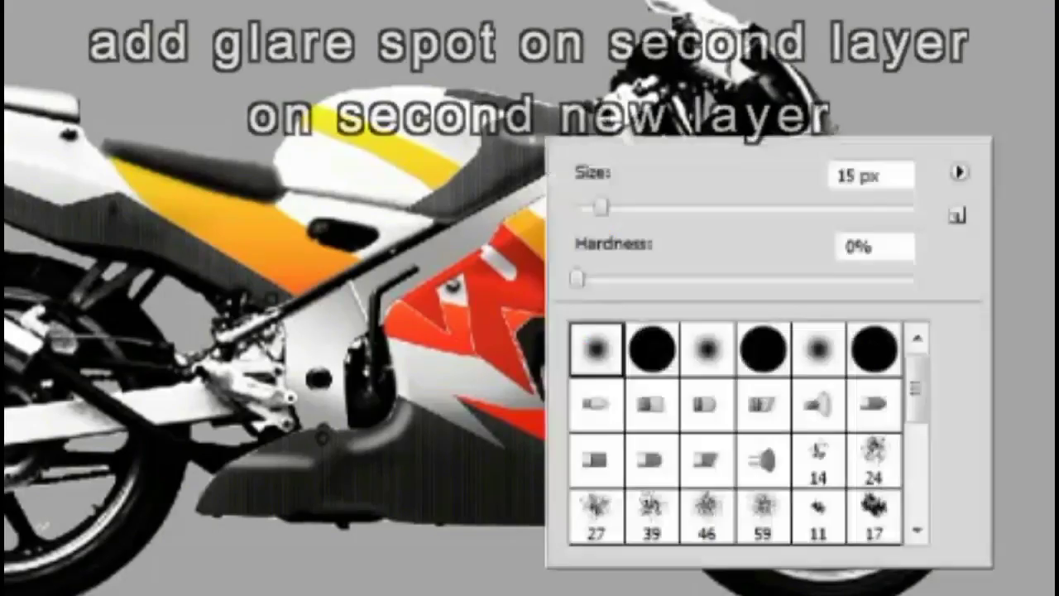
Set the soft brush size to 40 px and add white glare spots on the front fender and the lower fairing
drag(601, 207, 644, 206)
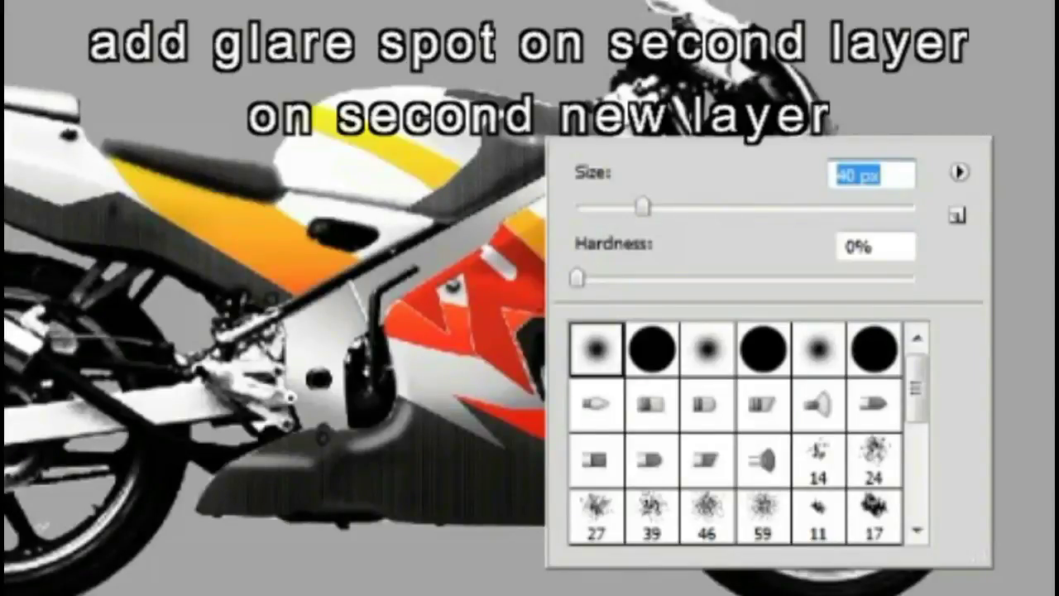
key(Return)
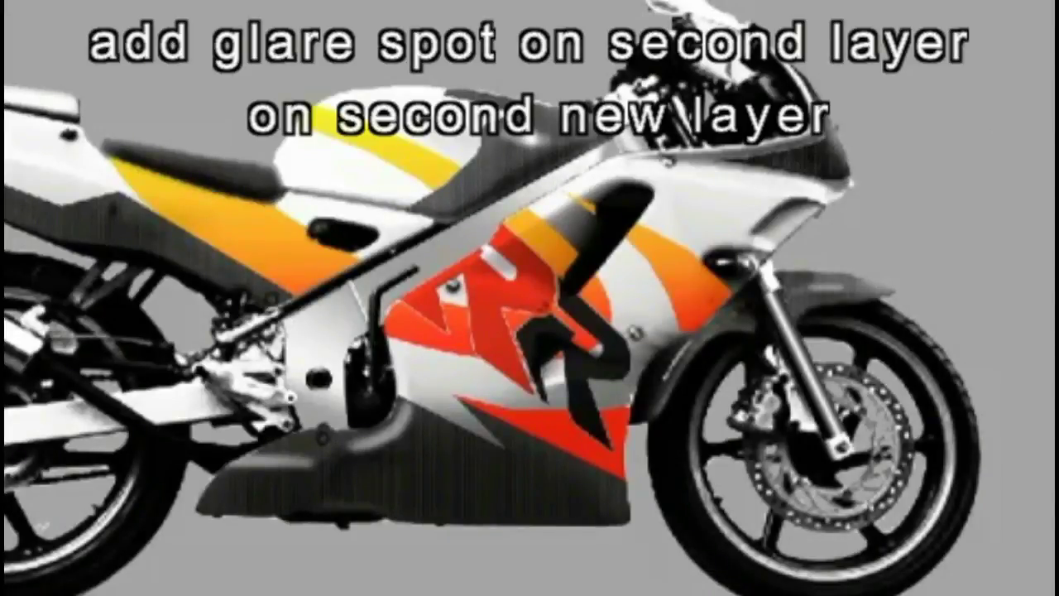
click(821, 284)
click(386, 433)
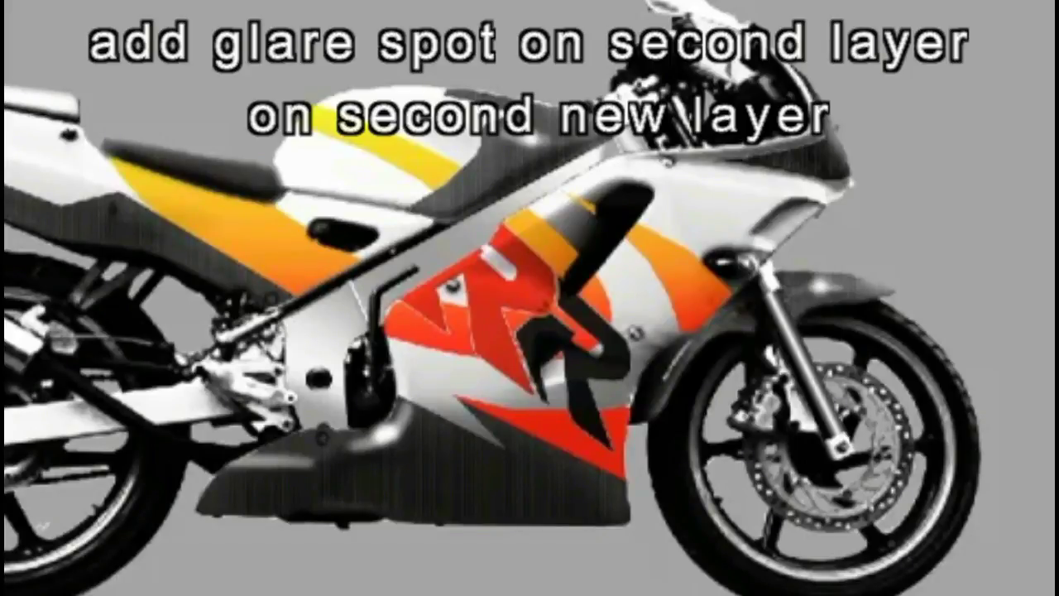
Select the tail section's carbon-fiber panel on Layer 7 by inverting the selection of the area around it
key(alt+e)
key(Escape)
key(ctrl+shift+d)
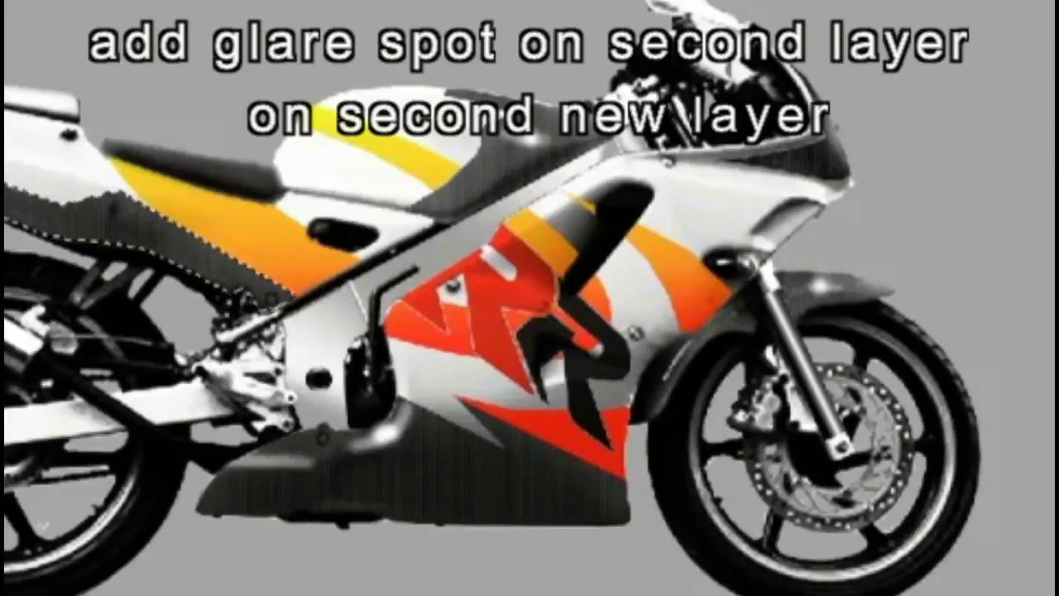
right_click(33, 4)
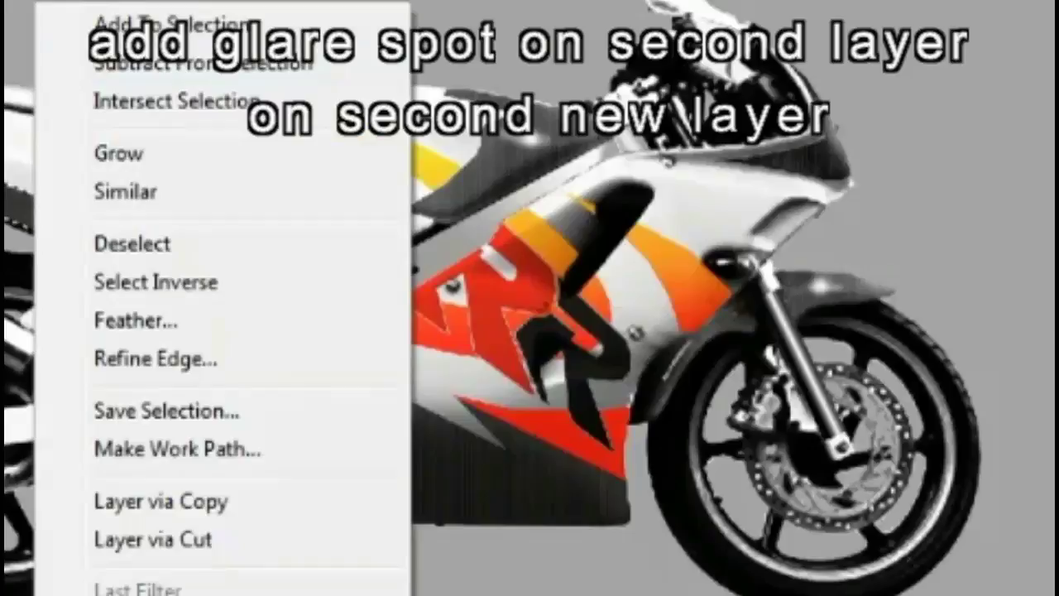
key(Escape)
right_click(72, 31)
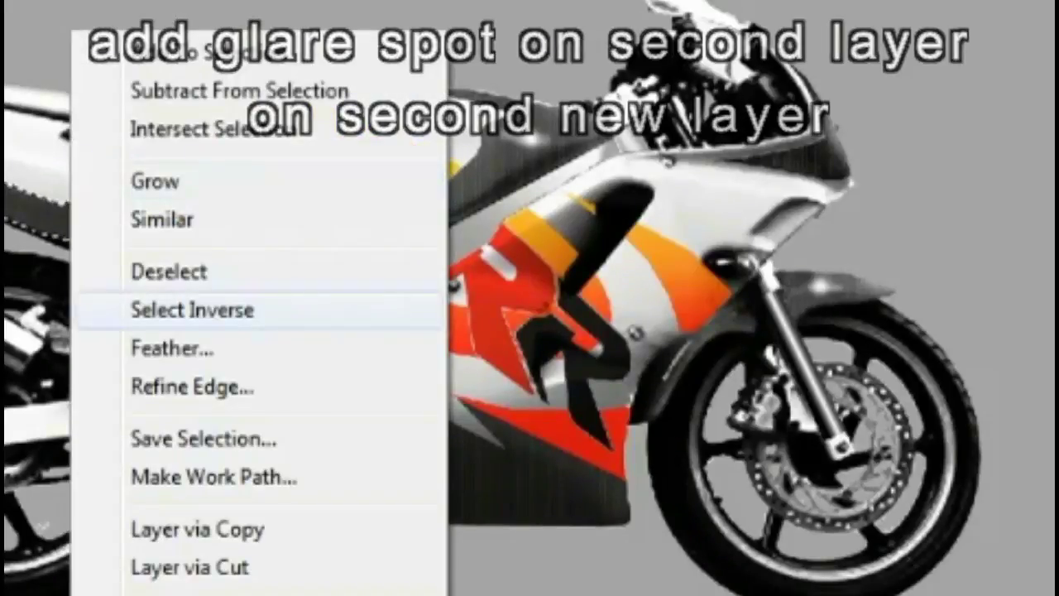
click(192, 310)
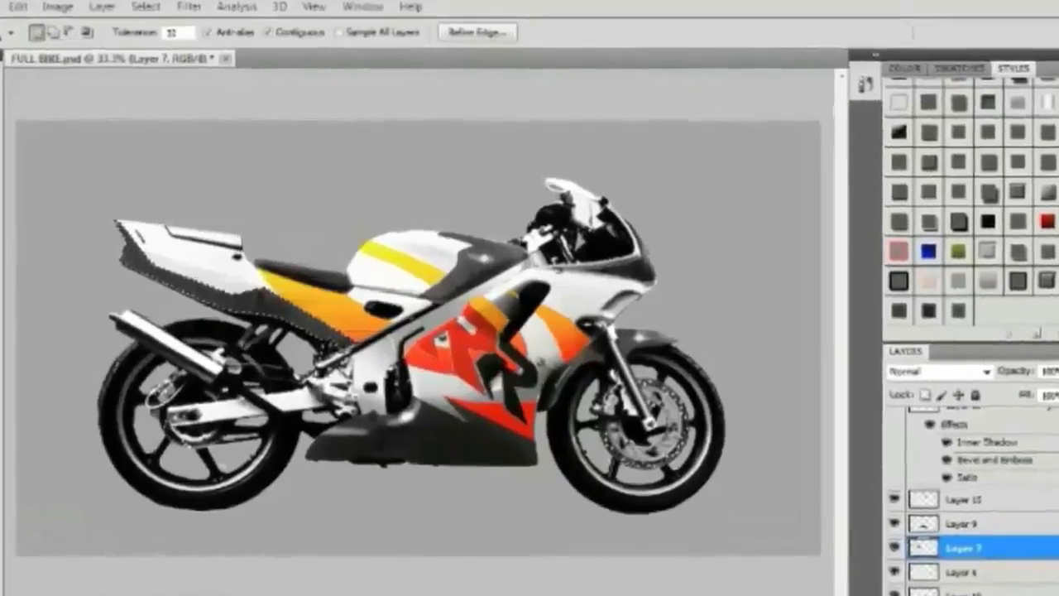